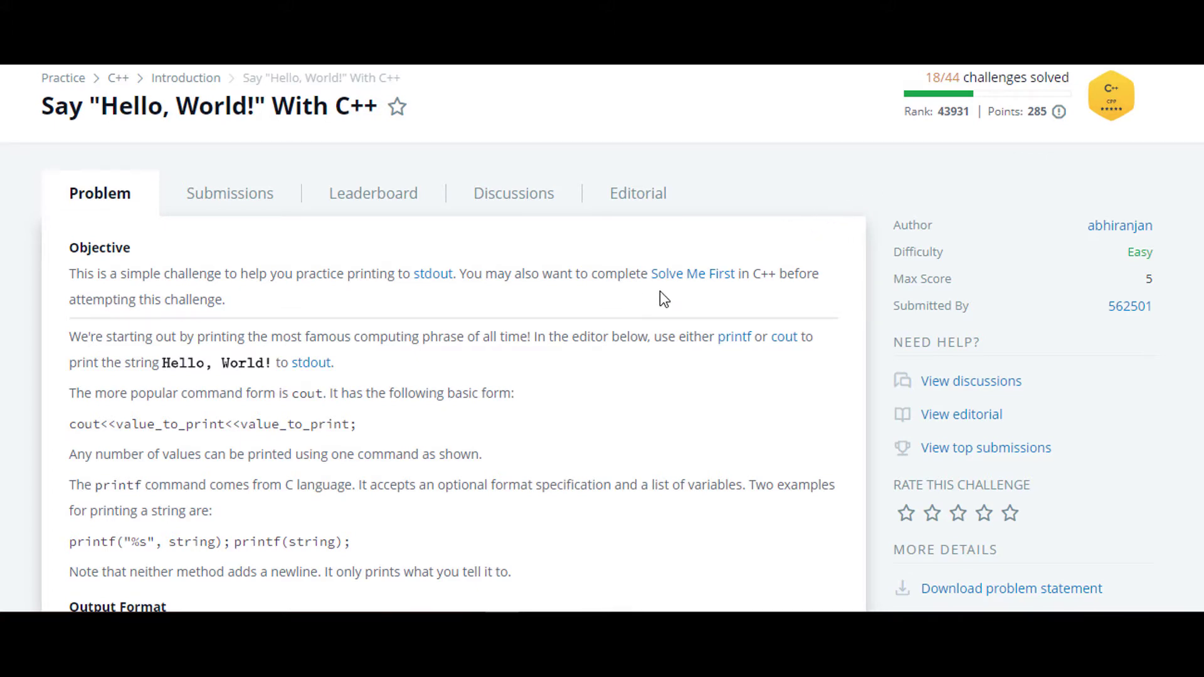
{"action": "scroll", "coordinate": [655, 286], "scroll_direction": "down", "scroll_amount": 1}
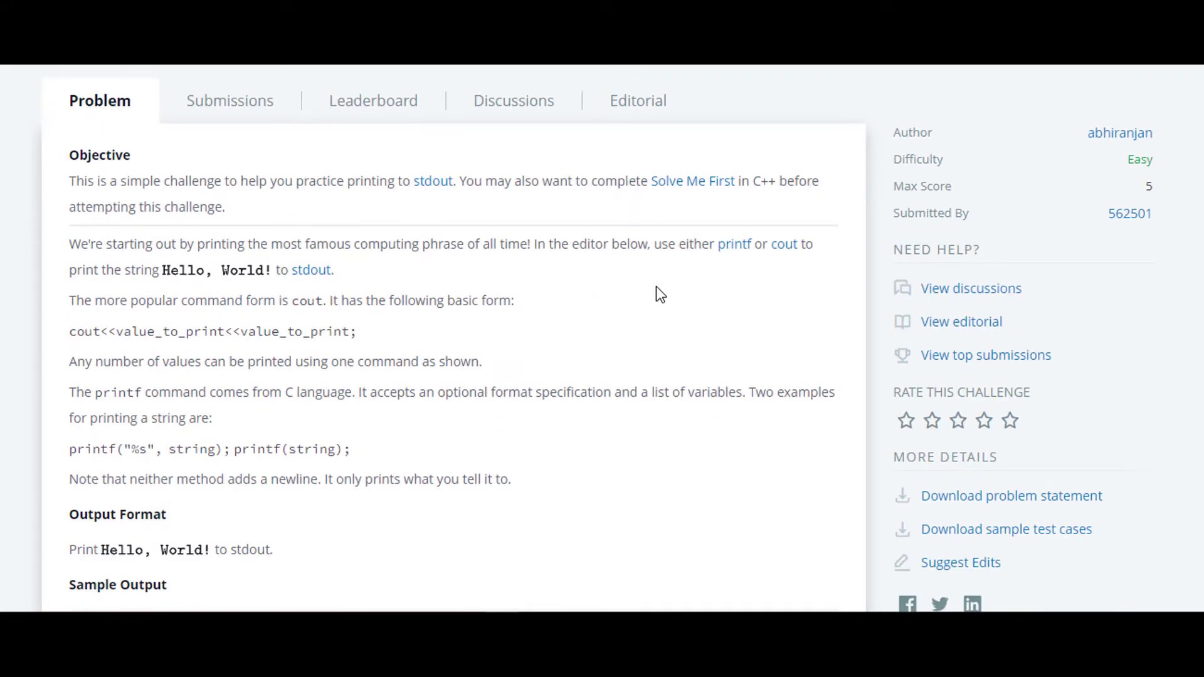
{"action": "scroll", "coordinate": [656, 286], "scroll_direction": "up", "scroll_amount": 1}
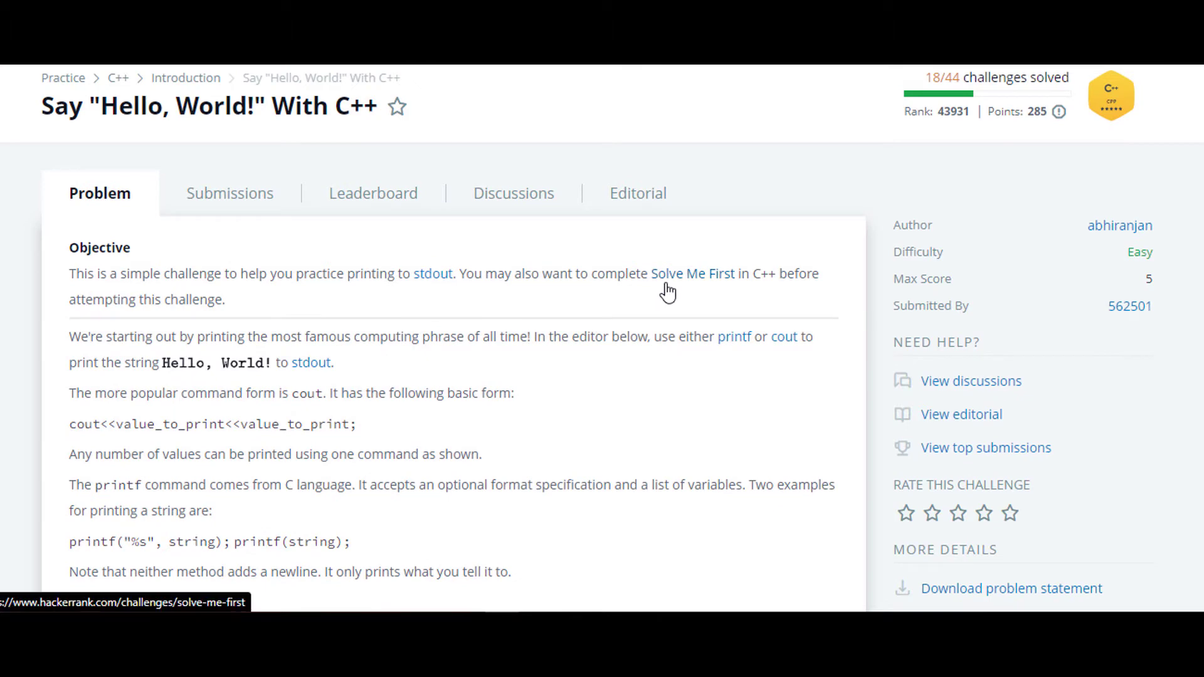
{"action": "scroll", "coordinate": [667, 293], "scroll_direction": "down", "scroll_amount": 1}
{"action": "scroll", "coordinate": [670, 284], "scroll_direction": "down", "scroll_amount": 1}
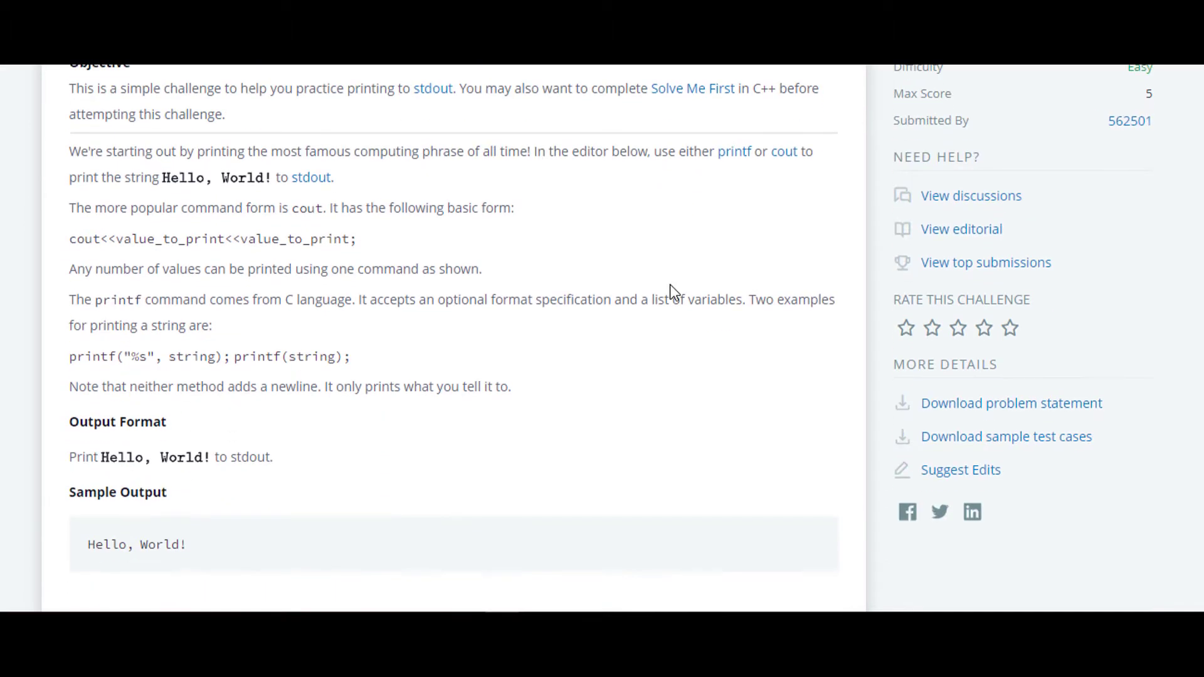
{"action": "scroll", "coordinate": [670, 284], "scroll_direction": "up", "scroll_amount": 2}
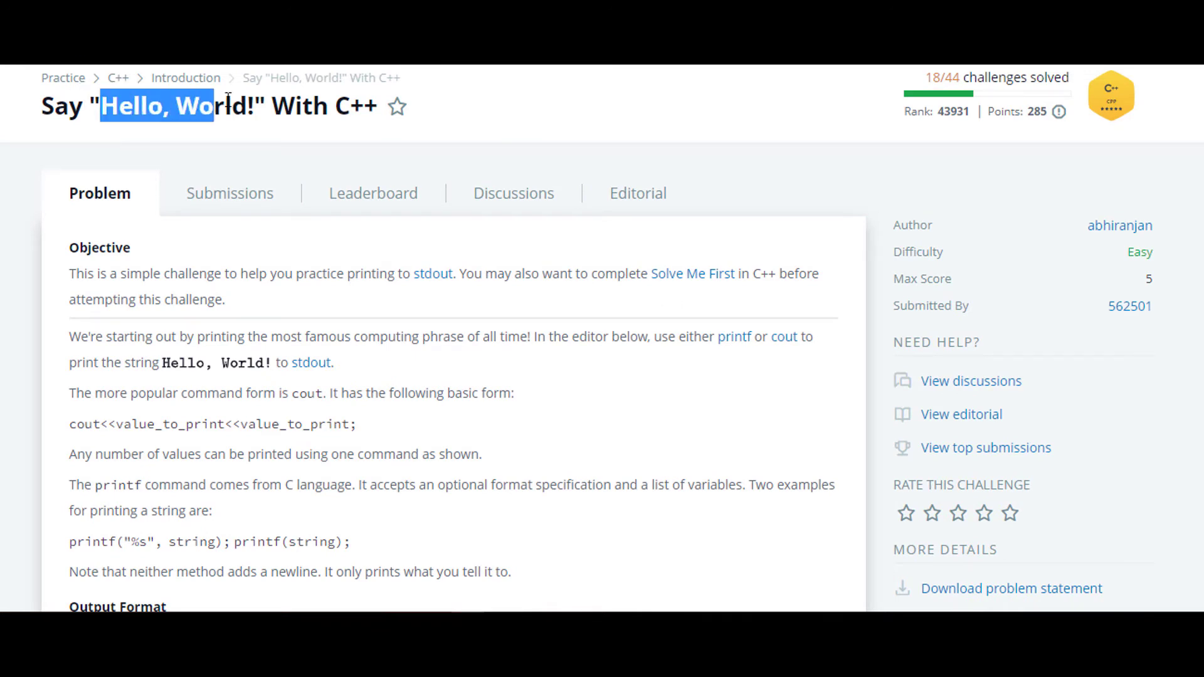
{"action": "left_click_drag", "start_coordinate": [102, 106], "coordinate": [265, 106]}
{"action": "scroll", "coordinate": [372, 251], "scroll_direction": "down", "scroll_amount": 1}
{"action": "scroll", "coordinate": [371, 250], "scroll_direction": "down", "scroll_amount": 1}
{"action": "scroll", "coordinate": [373, 256], "scroll_direction": "down", "scroll_amount": 2}
{"action": "scroll", "coordinate": [373, 259], "scroll_direction": "down", "scroll_amount": 2}
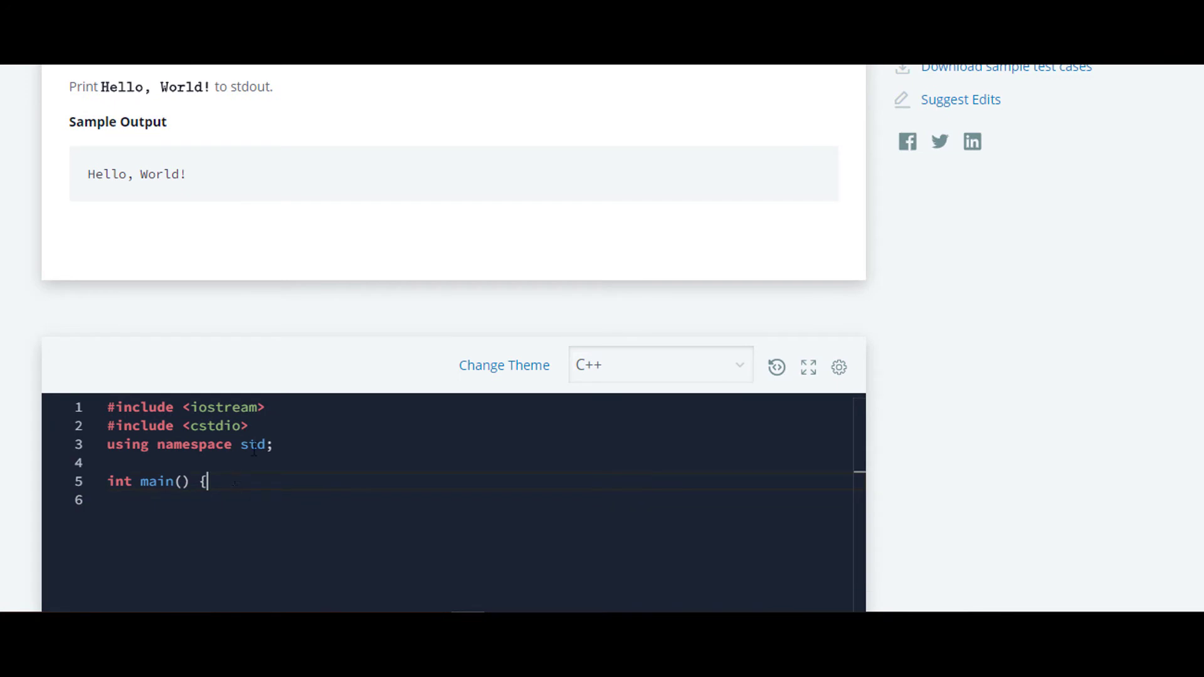
{"action": "scroll", "coordinate": [234, 480], "scroll_direction": "down", "scroll_amount": 1}
{"action": "mouse_move", "coordinate": [259, 333]}
{"action": "left_mouse_down"}
{"action": "mouse_move", "coordinate": [207, 351]}
{"action": "mouse_move", "coordinate": [102, 297]}
{"action": "left_mouse_up"}
Step: Place the cursor right after main's opening brace in the C++ starter code
{"action": "left_click", "coordinate": [369, 357]}
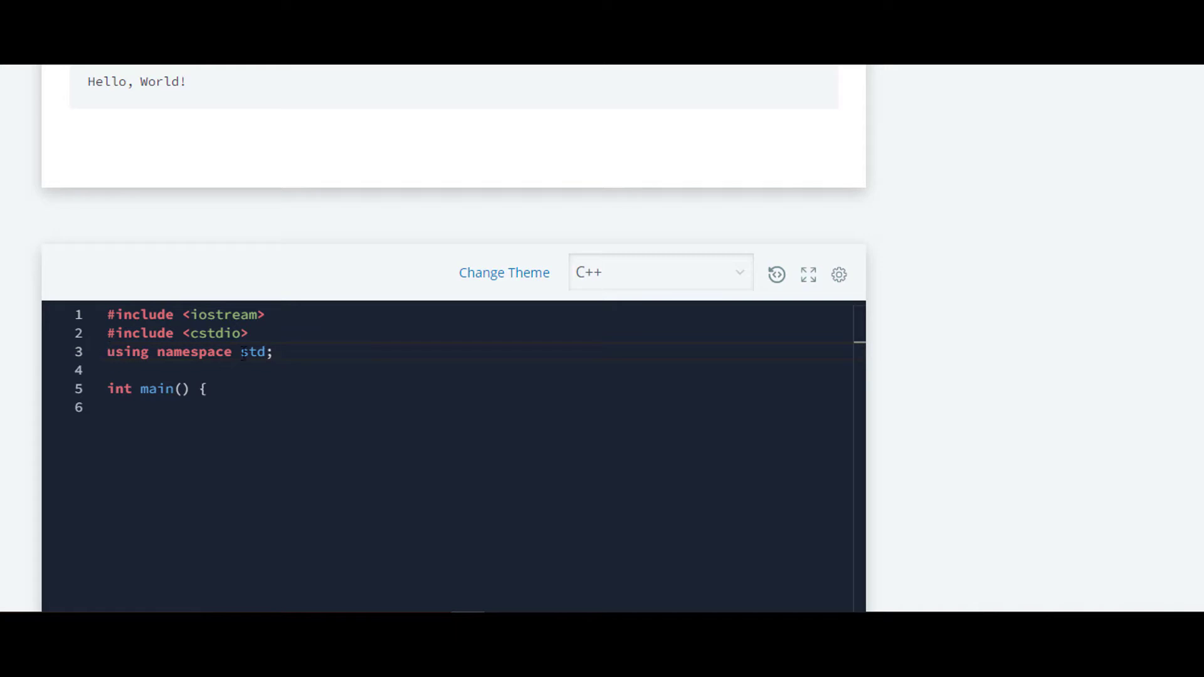
{"action": "left_click_drag", "start_coordinate": [242, 355], "coordinate": [327, 355]}
{"action": "left_click", "coordinate": [235, 389]}
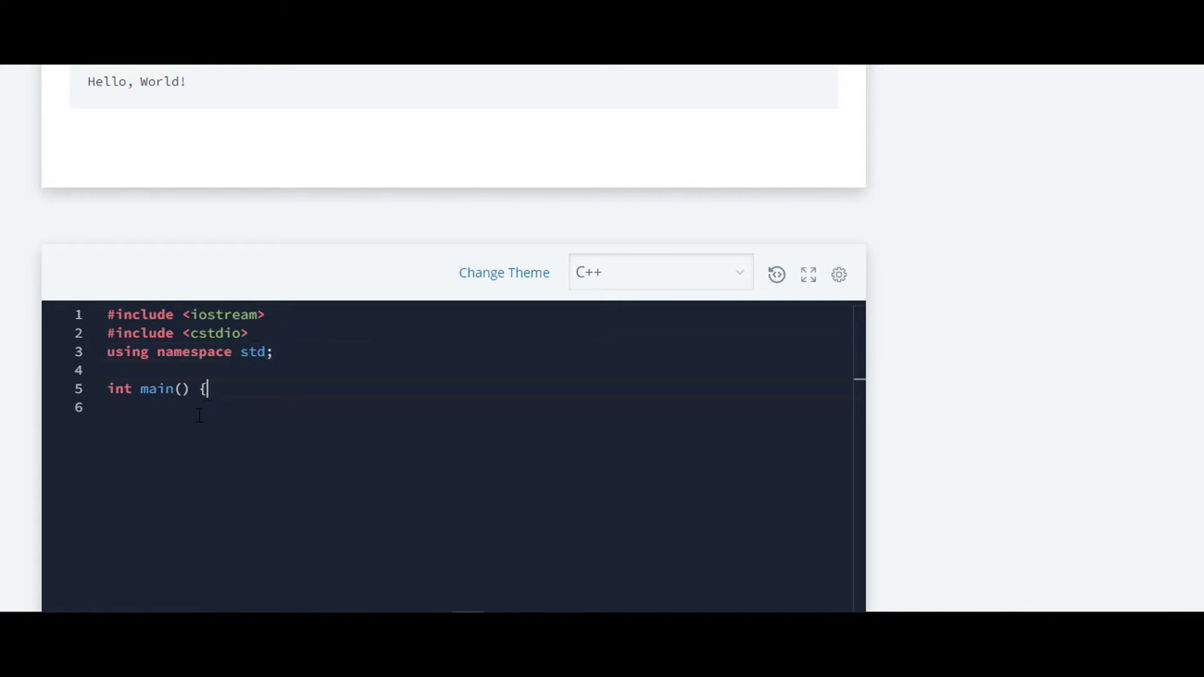
Step: Start a cout line with empty quotes inside main and copy 'Hello, World!' from Sample Output
{"action": "left_click_drag", "start_coordinate": [136, 388], "coordinate": [226, 389]}
{"action": "left_click", "coordinate": [223, 389]}
{"action": "key", "text": "Return"}
{"action": "type", "text": "pr"}
{"action": "key", "text": "BackSpace"}
{"action": "key", "text": "BackSpace"}
{"action": "type", "text": "cout"}
{"action": "type", "text": "<<\""}
{"action": "scroll", "coordinate": [301, 349], "scroll_direction": "up", "scroll_amount": 5}
{"action": "scroll", "coordinate": [248, 452], "scroll_direction": "down", "scroll_amount": 1}
{"action": "scroll", "coordinate": [174, 353], "scroll_direction": "down", "scroll_amount": 1}
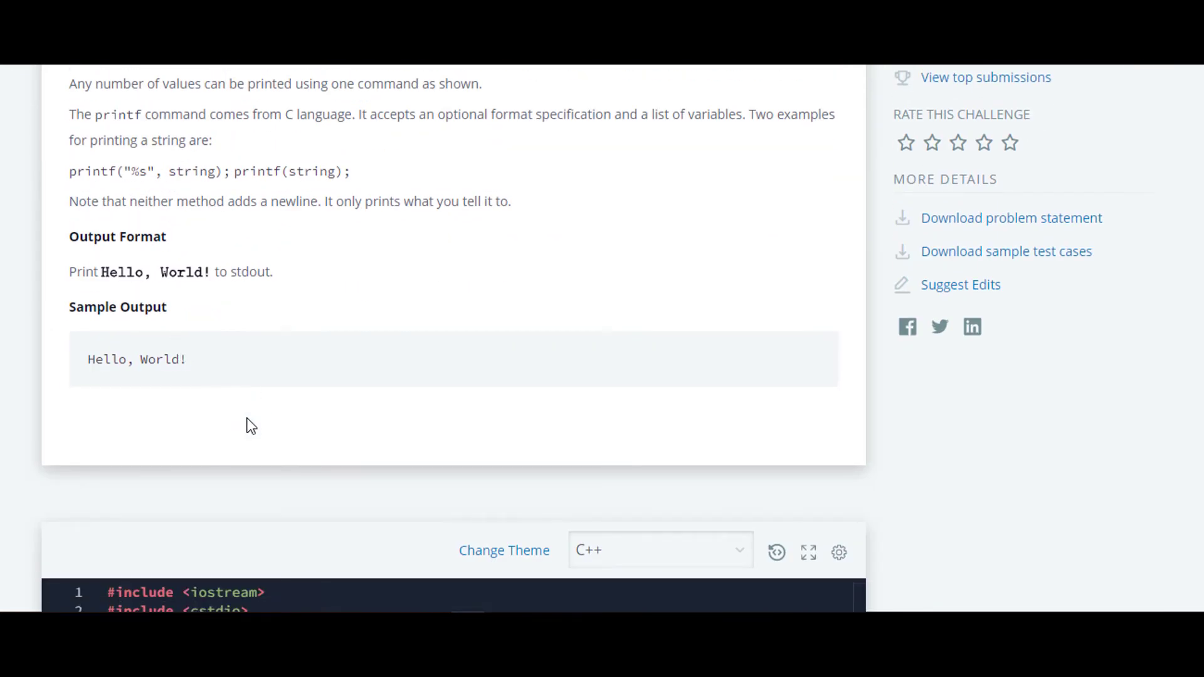
{"action": "scroll", "coordinate": [247, 424], "scroll_direction": "down", "scroll_amount": 1}
{"action": "scroll", "coordinate": [234, 548], "scroll_direction": "down", "scroll_amount": 1}
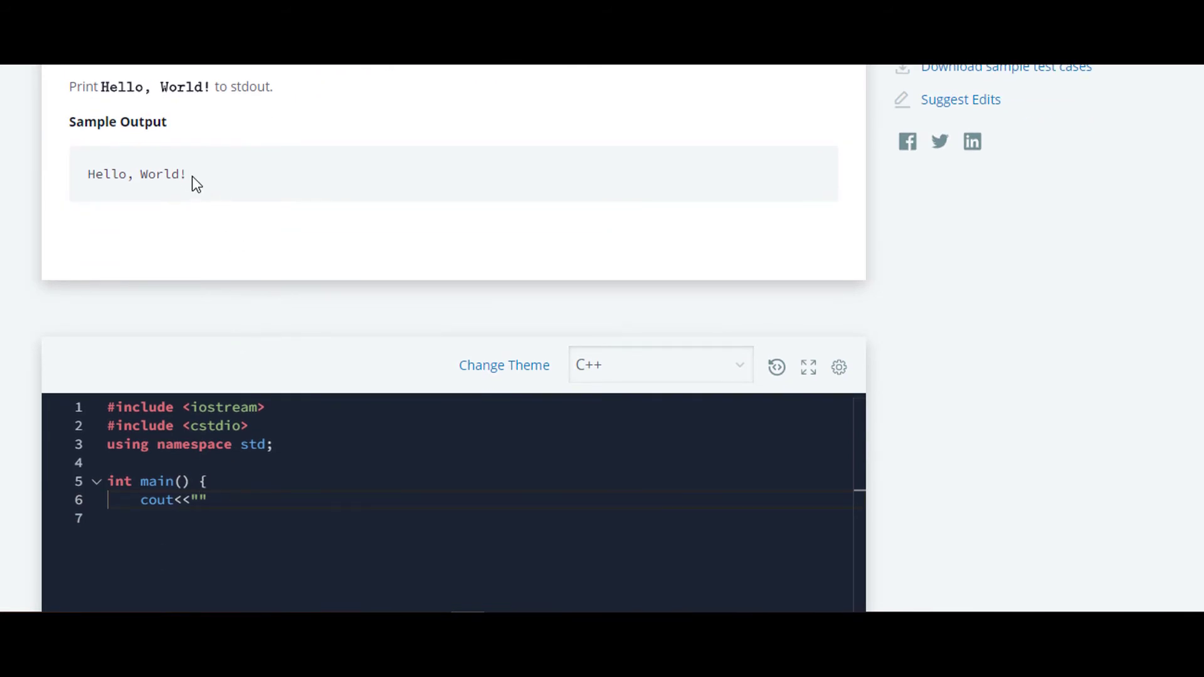
{"action": "left_click_drag", "start_coordinate": [185, 175], "coordinate": [80, 195]}
{"action": "key", "text": "ctrl+c"}
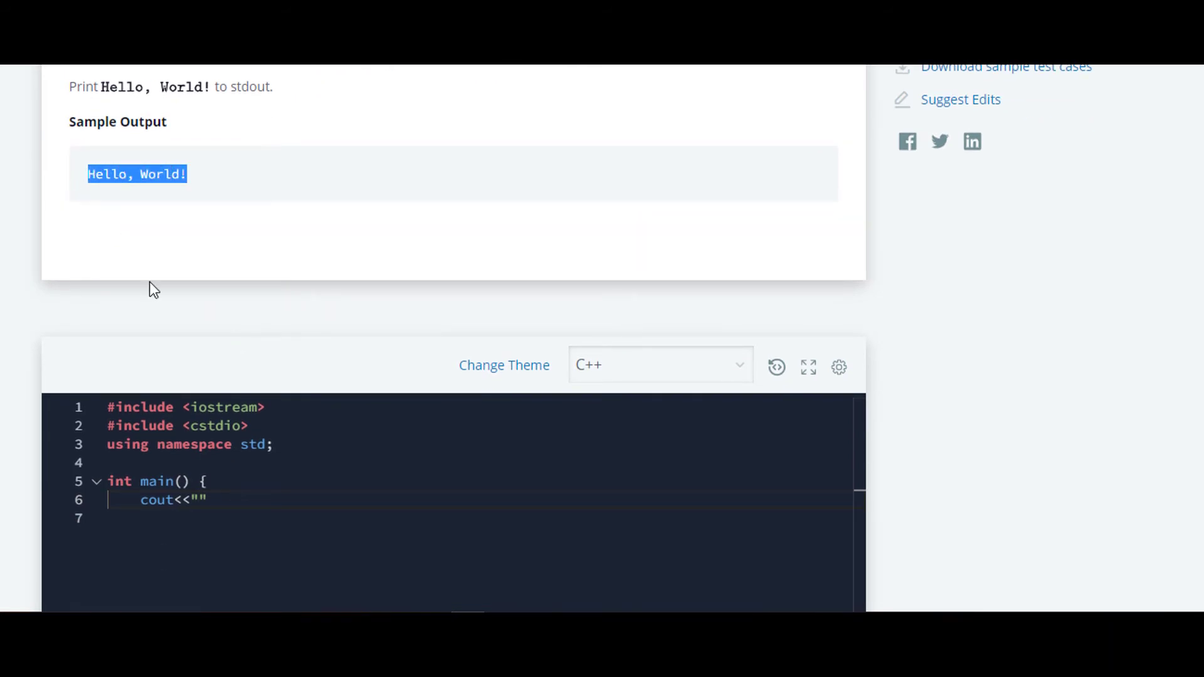
Step: Paste 'Hello, World!' between the empty quotes of the cout statement
{"action": "left_click", "coordinate": [200, 500]}
{"action": "key", "text": "ctrl+v"}
{"action": "key", "text": "Right"}
{"action": "type", "text": ";"}
Step: Add 'return 0;' and the closing brace, then run against Sample Test case 0
{"action": "key", "text": "Return"}
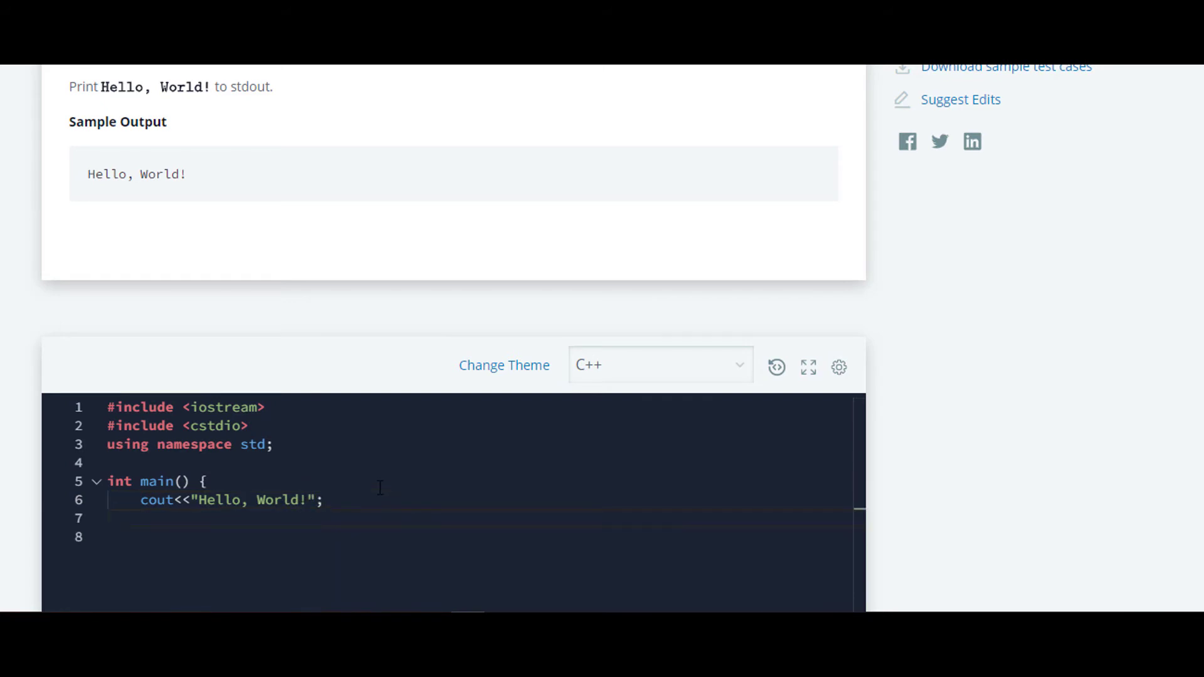
{"action": "type", "text": "}"}
{"action": "left_click", "coordinate": [333, 500]}
{"action": "key", "text": "Return"}
{"action": "type", "text": "return 0;"}
{"action": "scroll", "coordinate": [471, 476], "scroll_direction": "down", "scroll_amount": 4}
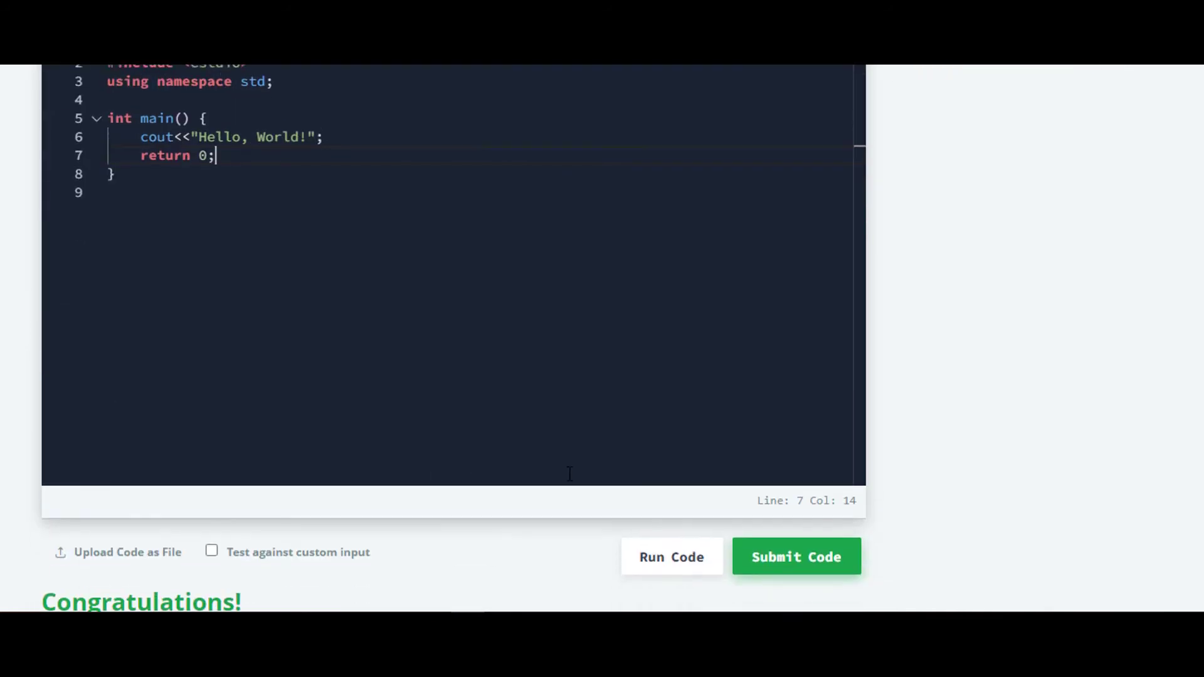
{"action": "left_click", "coordinate": [664, 563]}
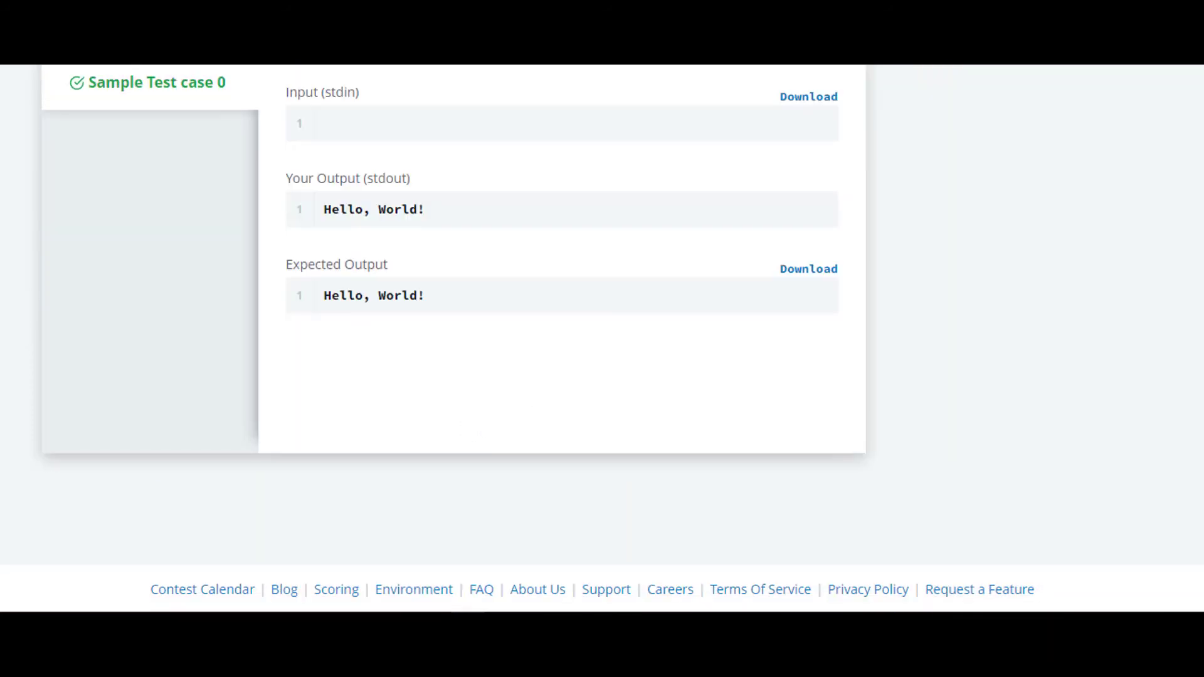
{"action": "scroll", "coordinate": [877, 254], "scroll_direction": "up", "scroll_amount": 2}
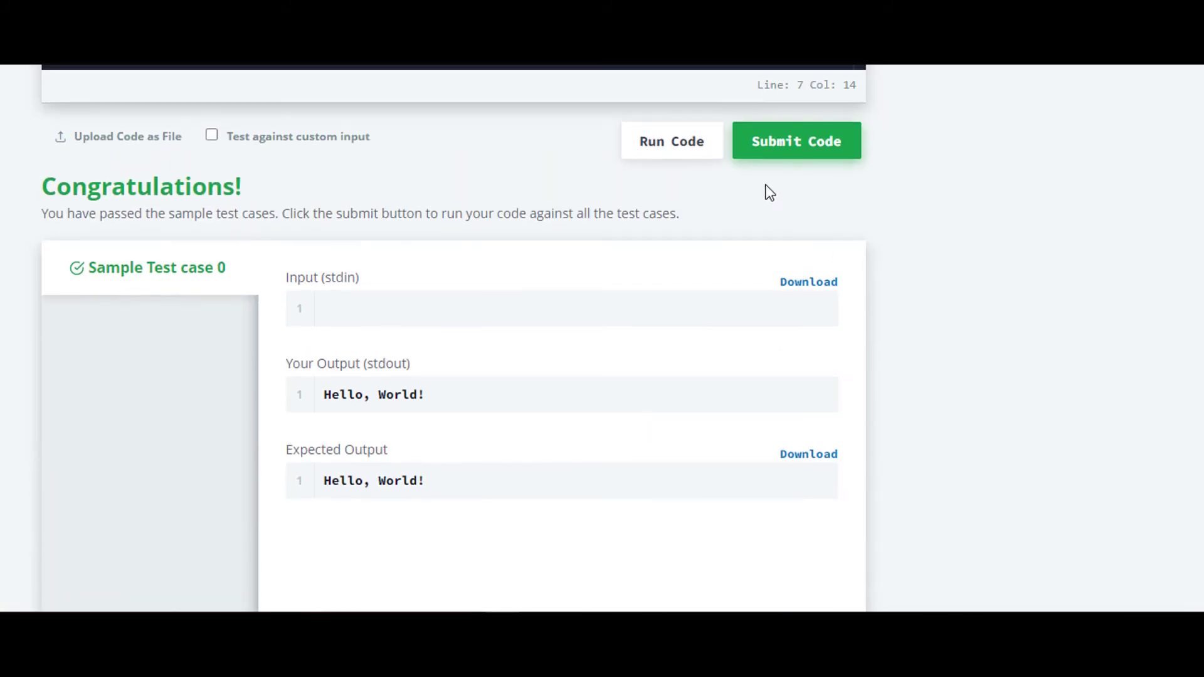
Step: Send the finished Hello, World! C++ program for grading with Submit Code
{"action": "left_click", "coordinate": [821, 150]}
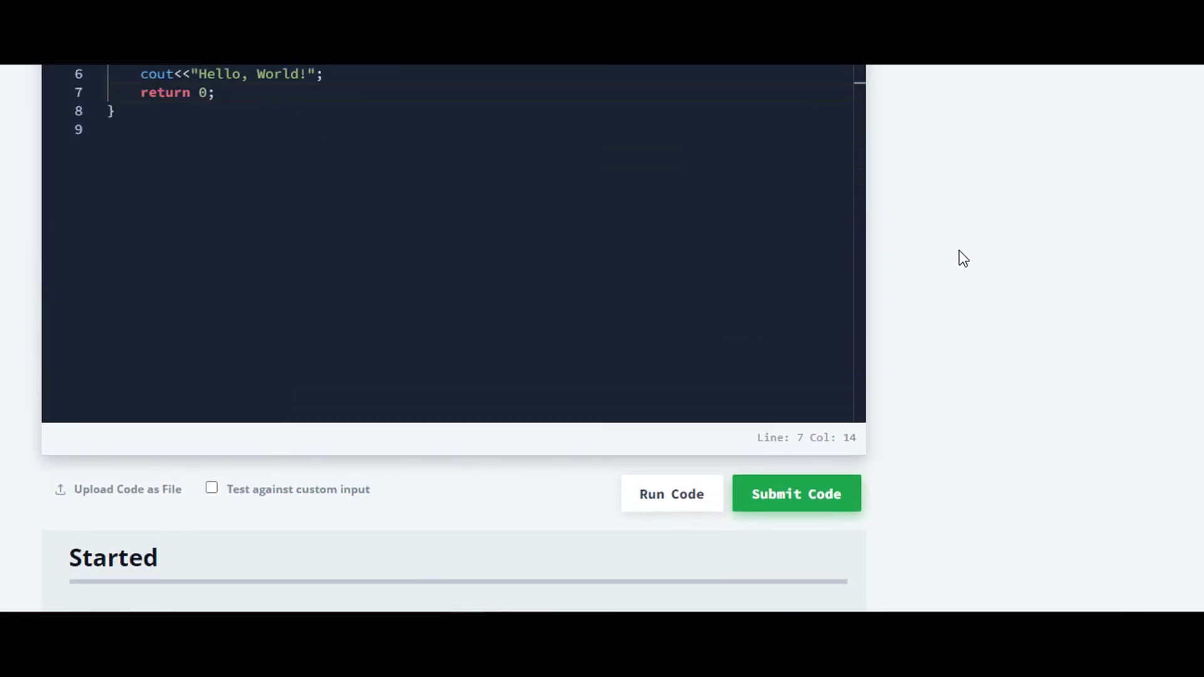
{"action": "scroll", "coordinate": [962, 257], "scroll_direction": "up", "scroll_amount": 3}
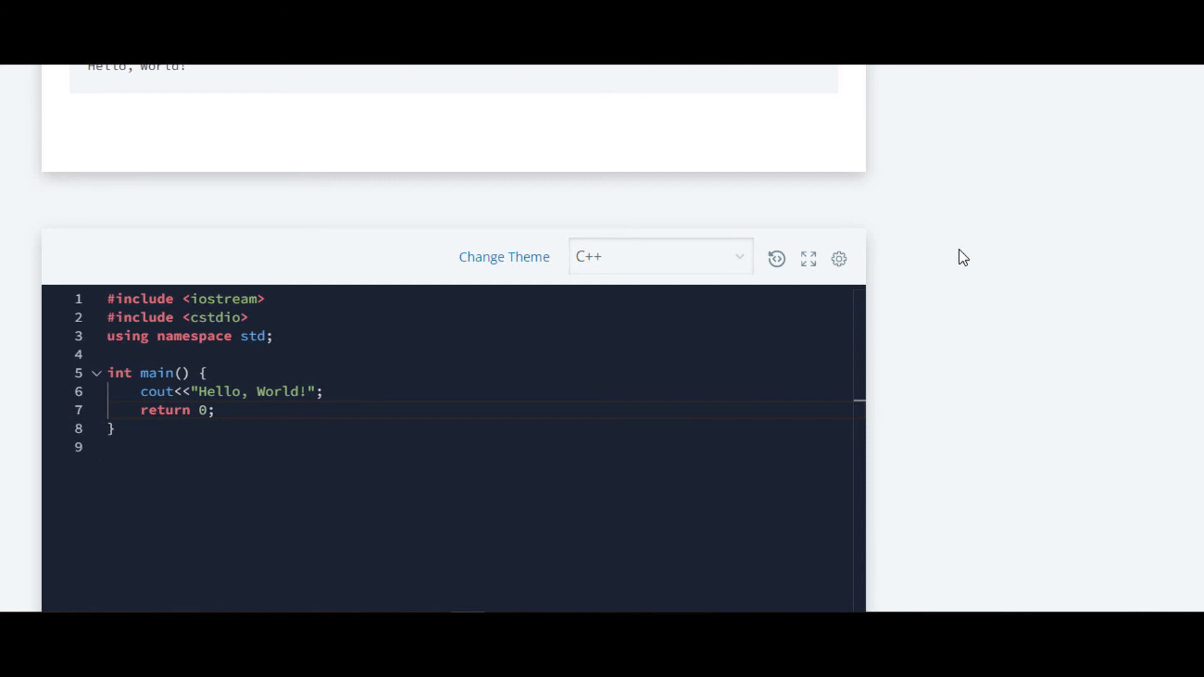